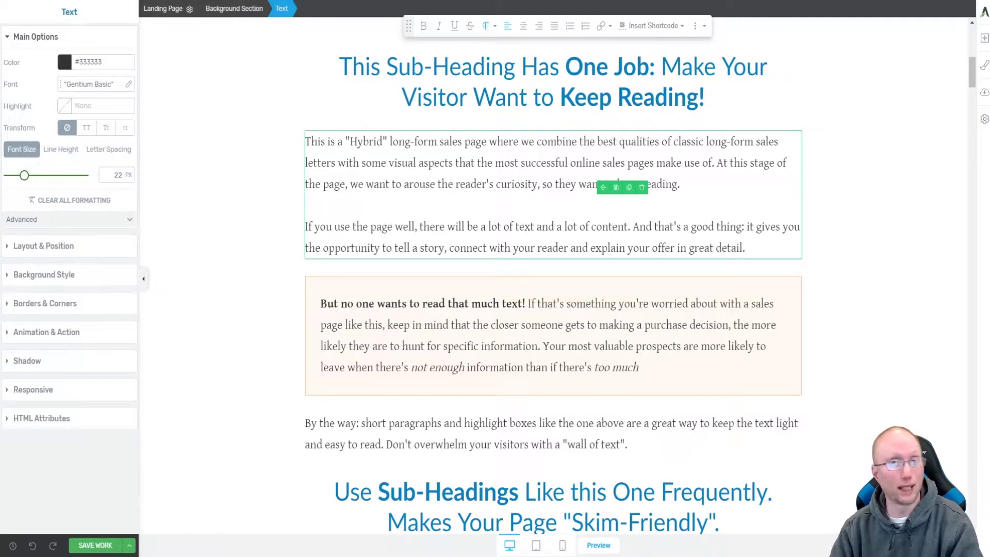
pyautogui.moveTo(388, 163); pyautogui.dragTo(566, 159)
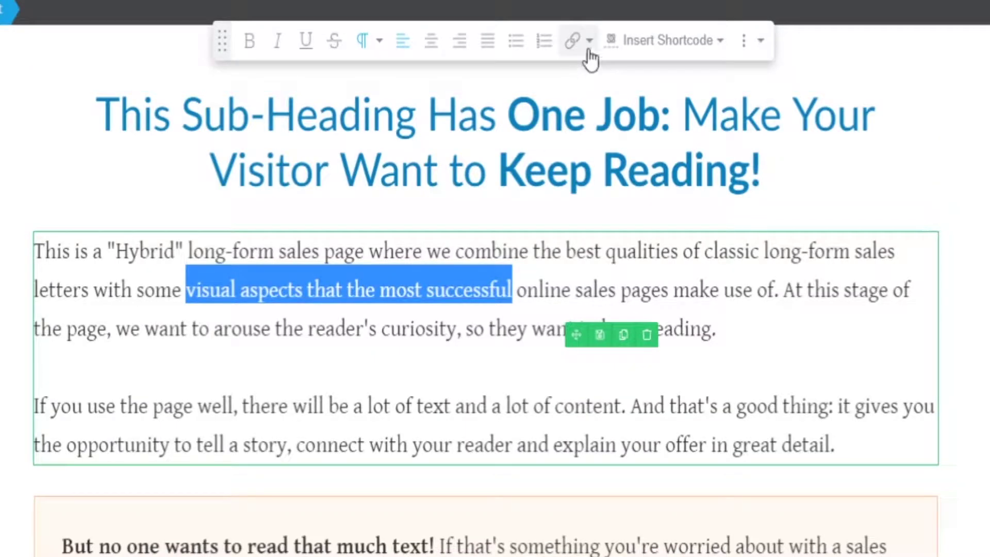
pyautogui.click(609, 27)
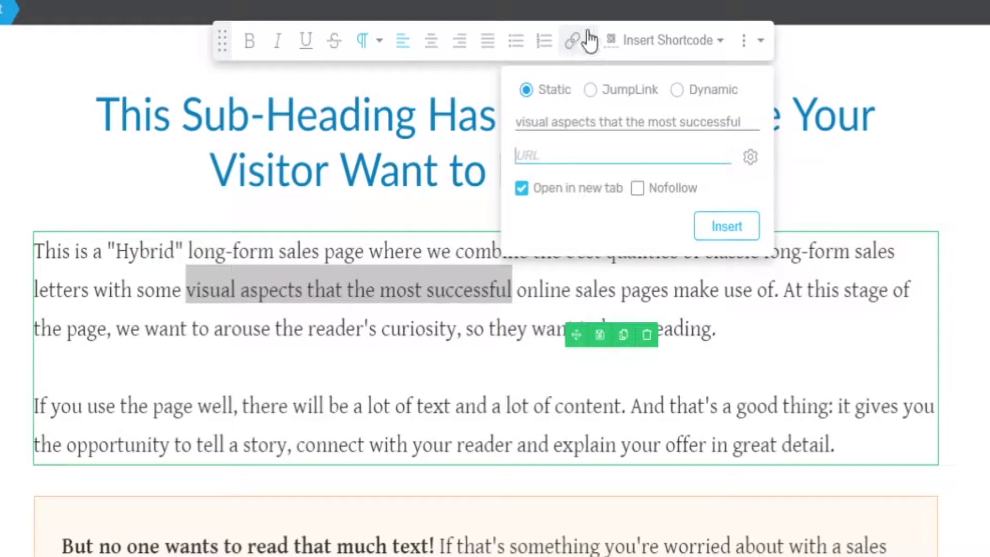
pyautogui.rightClick(552, 152)
pyautogui.click(656, 305)
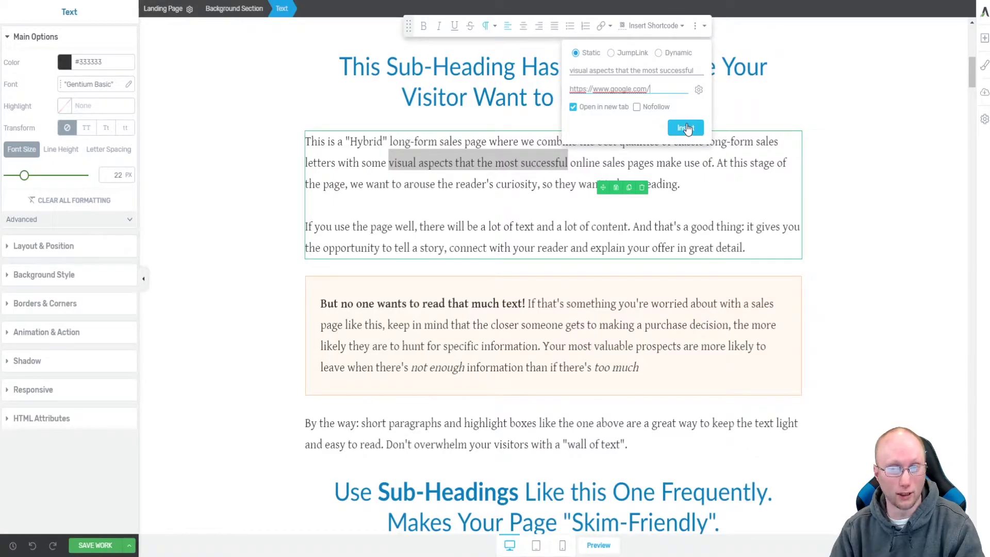
pyautogui.click(686, 129)
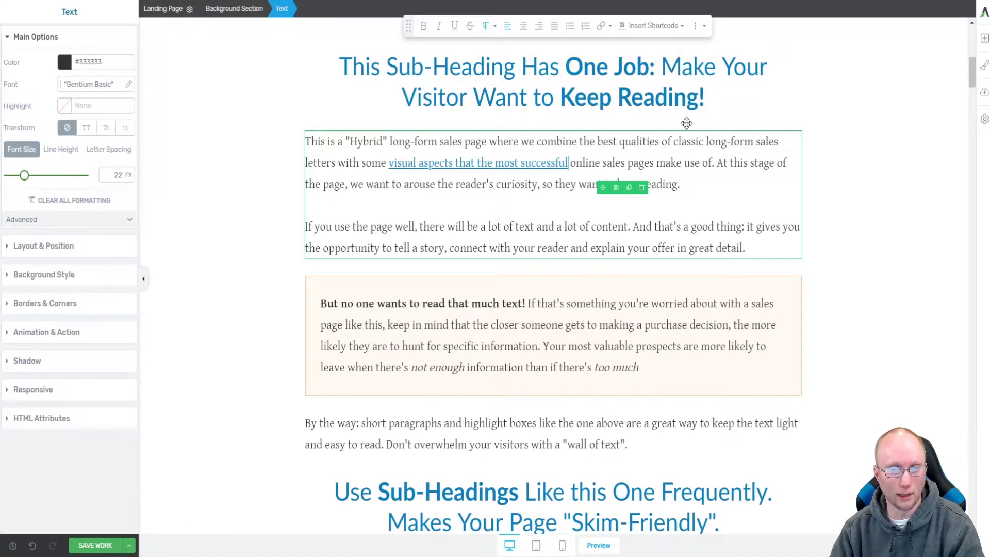
# Apply the Left Gradient Fill effect to the new link in the first paragraph.
pyautogui.click(481, 164)
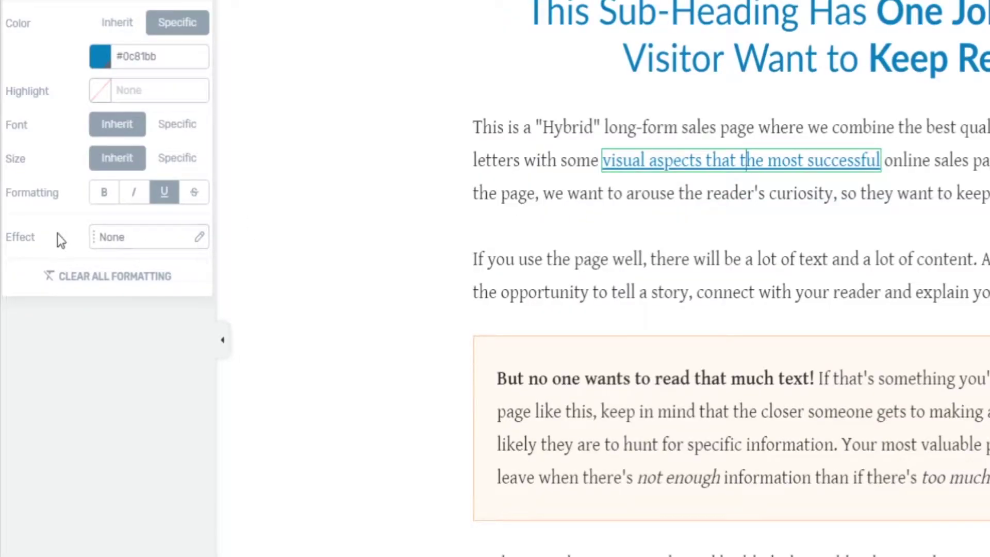
pyautogui.click(151, 243)
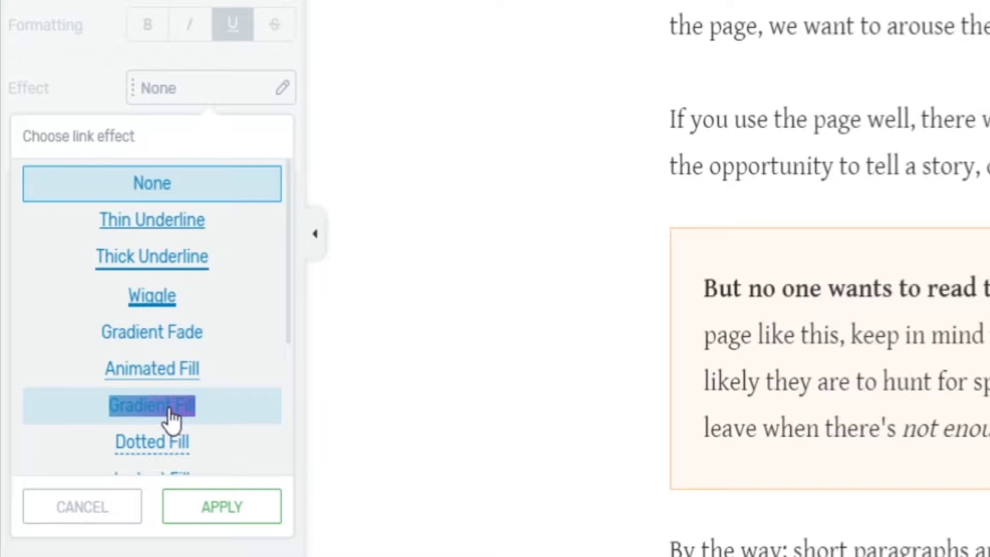
pyautogui.scroll(-2, 172, 453)
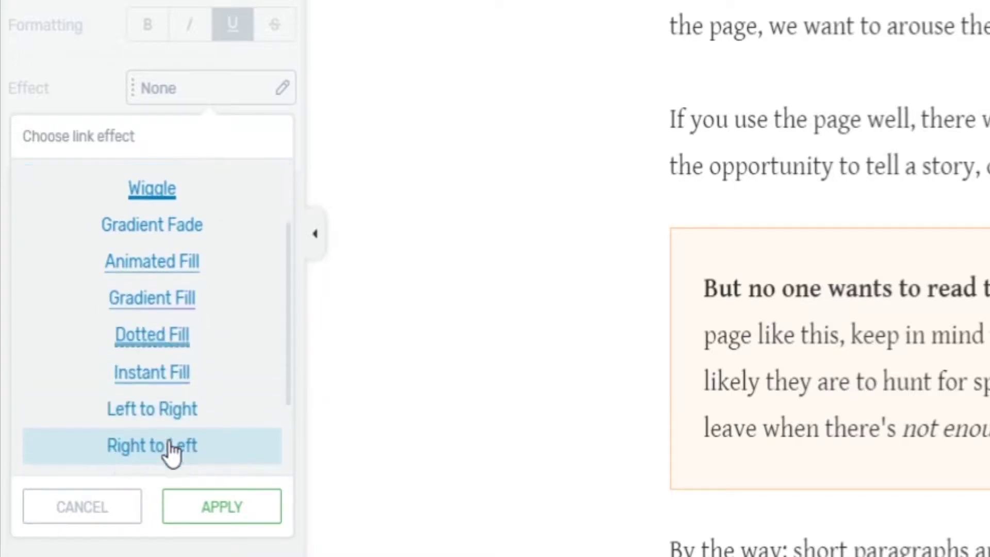
pyautogui.scroll(2, 176, 412)
pyautogui.scroll(-2, 178, 340)
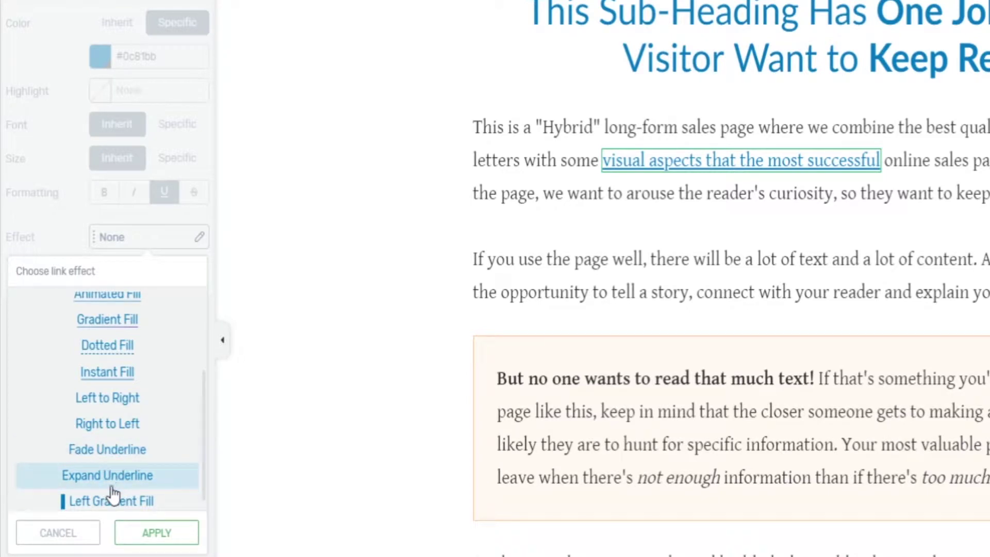
pyautogui.click(104, 503)
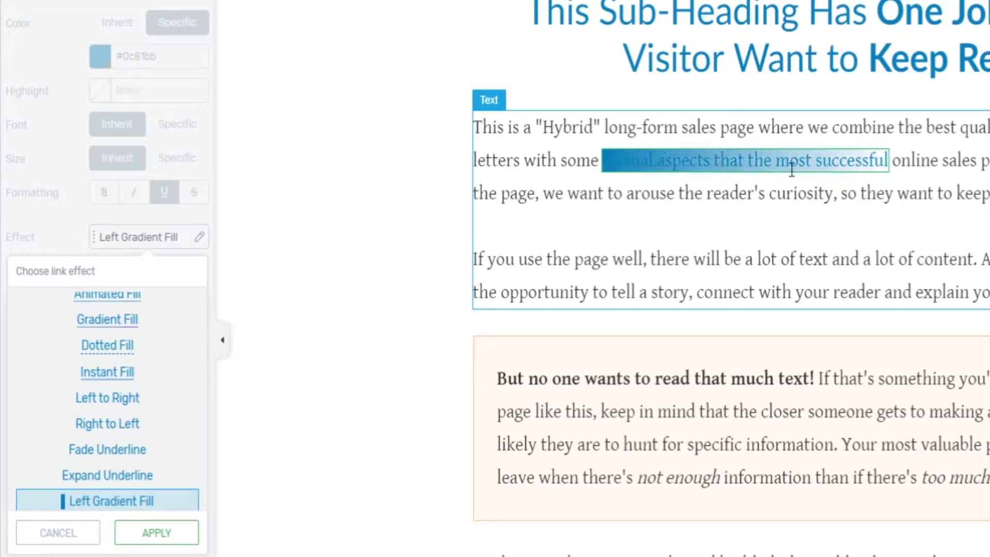
pyautogui.click(161, 531)
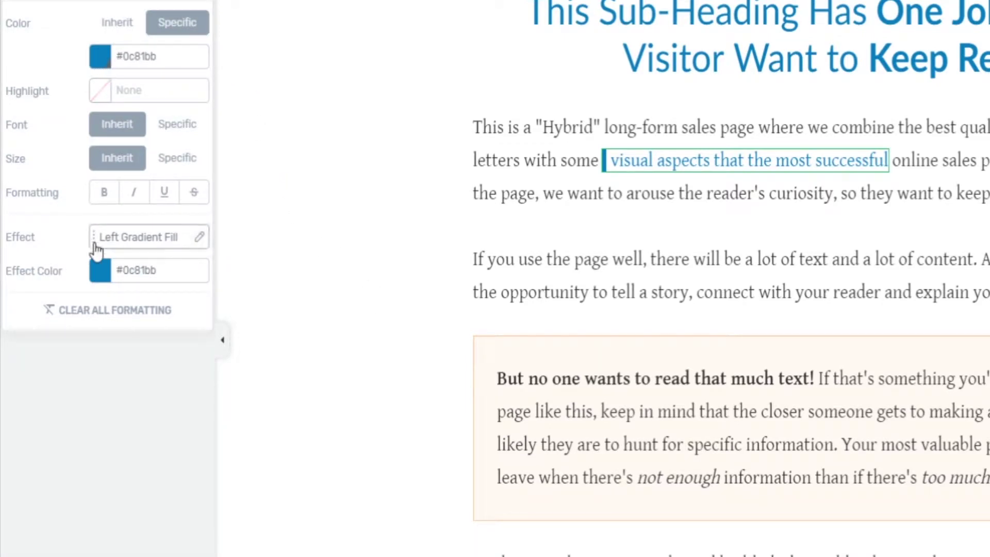
# Set the link's effect color to lime green #c4ea19 and apply it.
pyautogui.click(100, 272)
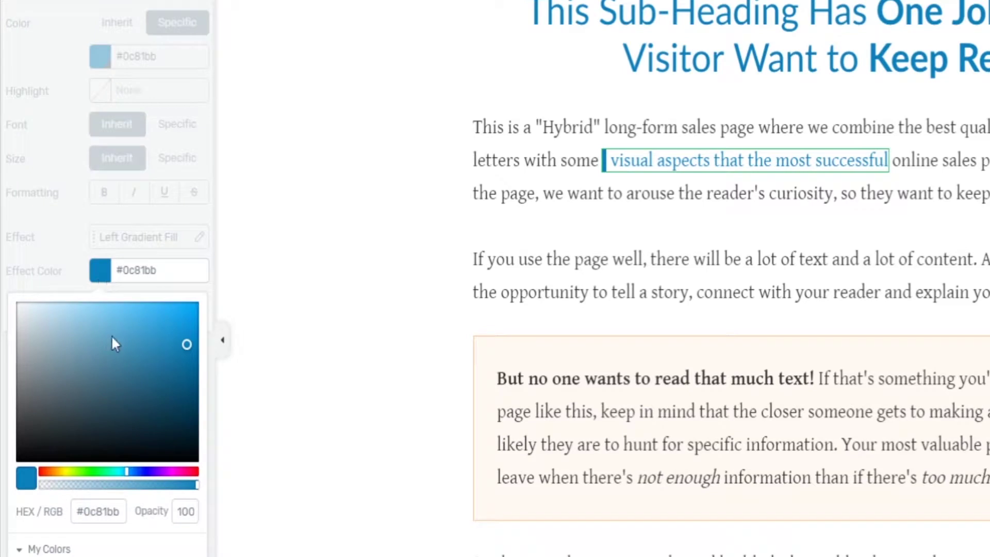
pyautogui.moveTo(113, 475); pyautogui.dragTo(67, 467)
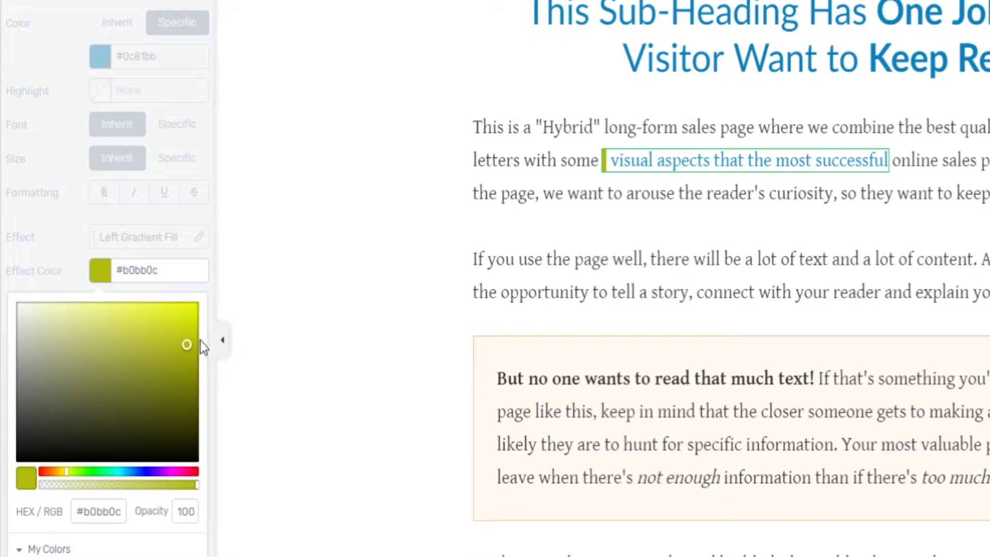
pyautogui.moveTo(187, 345); pyautogui.dragTo(184, 322)
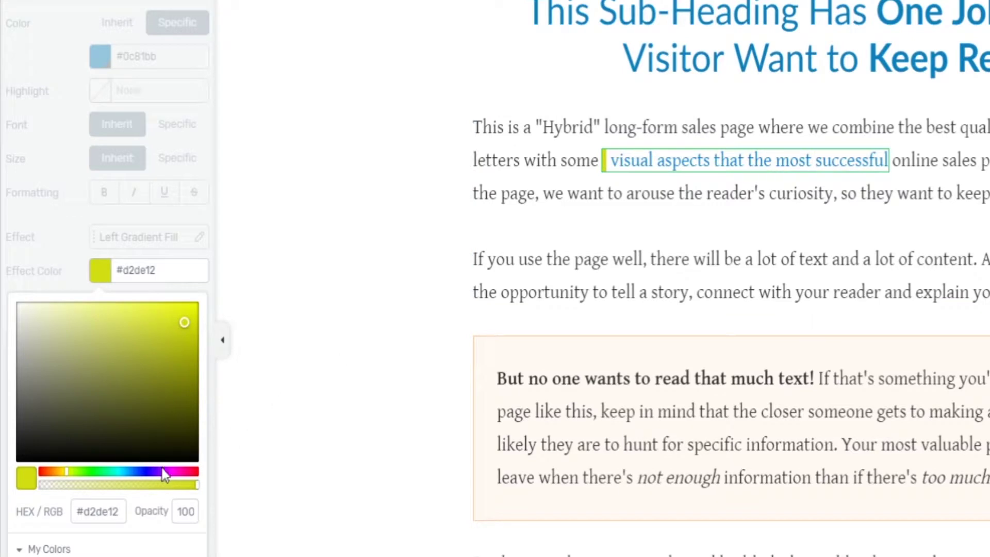
pyautogui.moveTo(157, 471); pyautogui.dragTo(137, 475)
pyautogui.moveTo(178, 335); pyautogui.dragTo(161, 393)
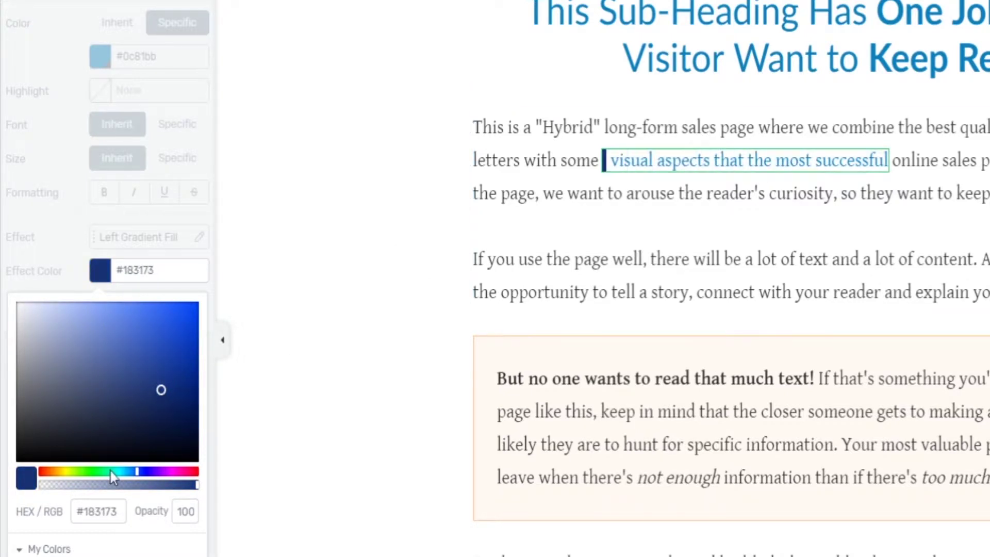
pyautogui.click(70, 471)
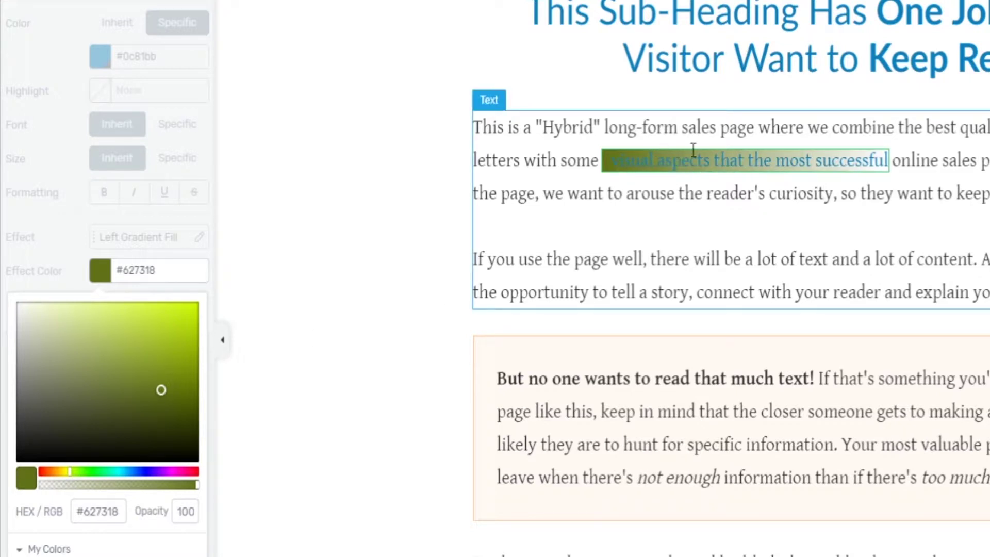
pyautogui.moveTo(175, 379); pyautogui.dragTo(179, 315)
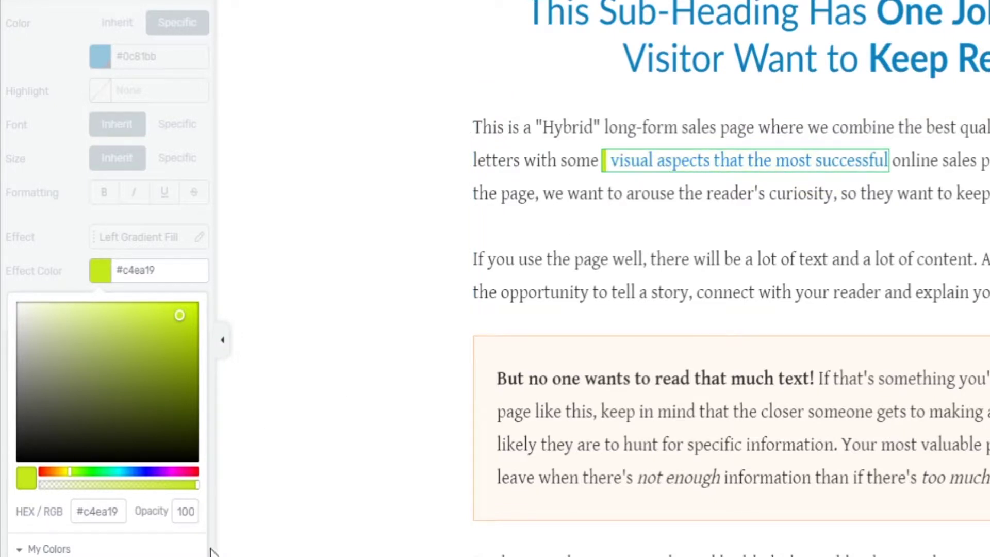
pyautogui.click(175, 556)
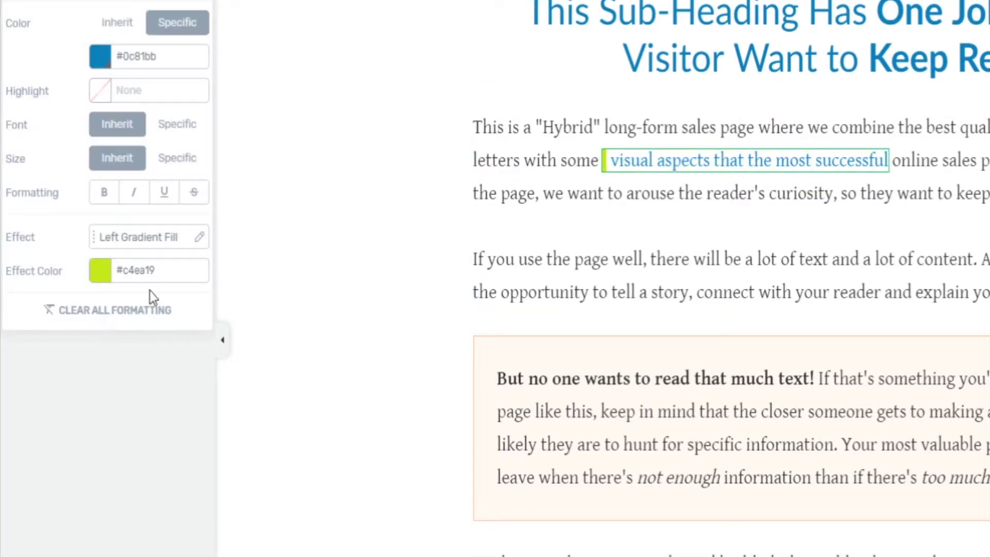
# Try the Animated Fill, Thin Underline, Wiggle and Gradient Fade effects on the link.
pyautogui.click(142, 250)
pyautogui.scroll(3, 126, 381)
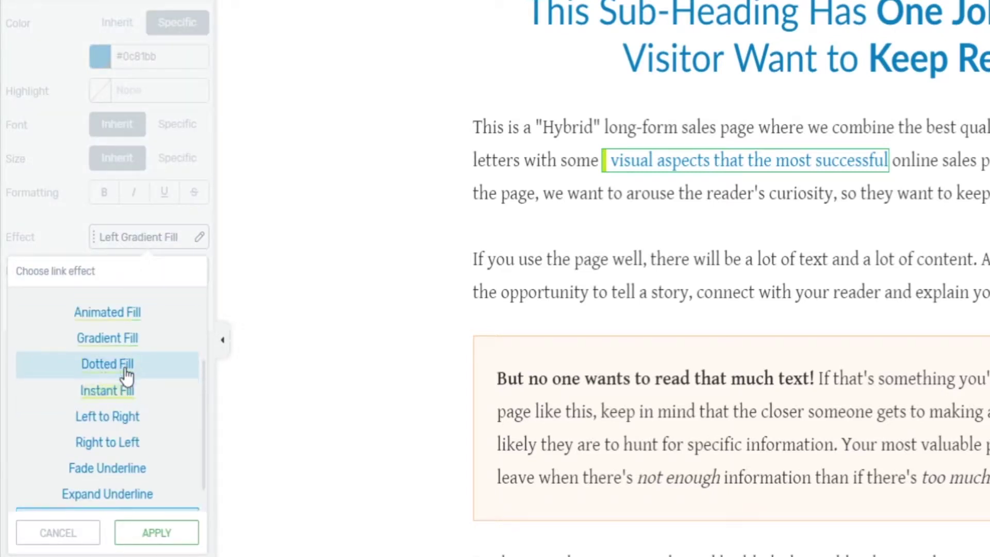
pyautogui.click(118, 405)
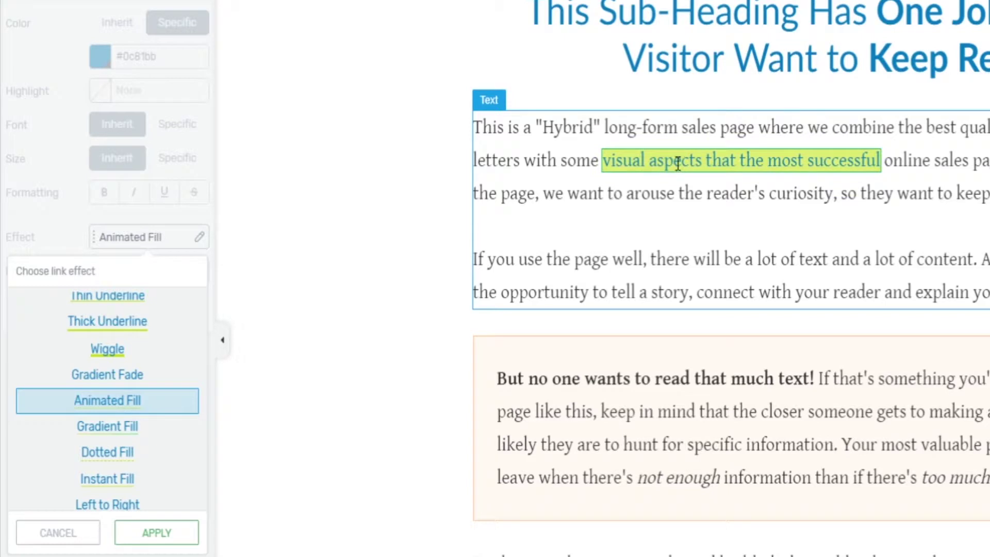
pyautogui.scroll(1, 144, 340)
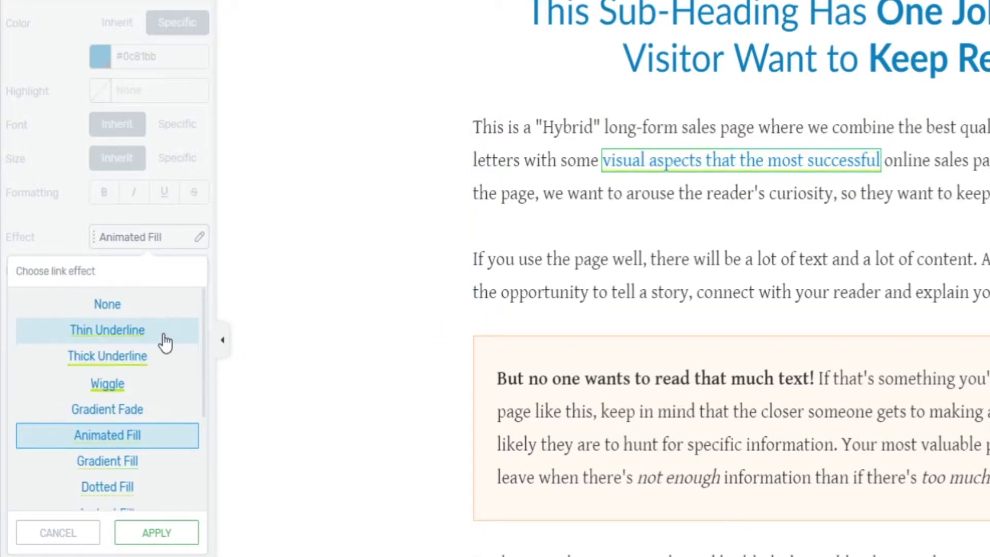
pyautogui.click(107, 333)
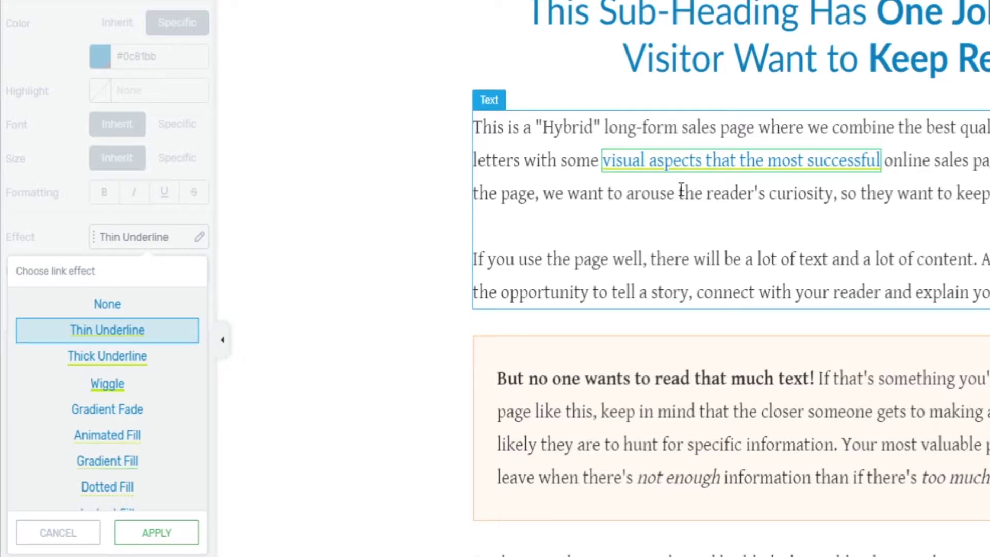
pyautogui.click(111, 390)
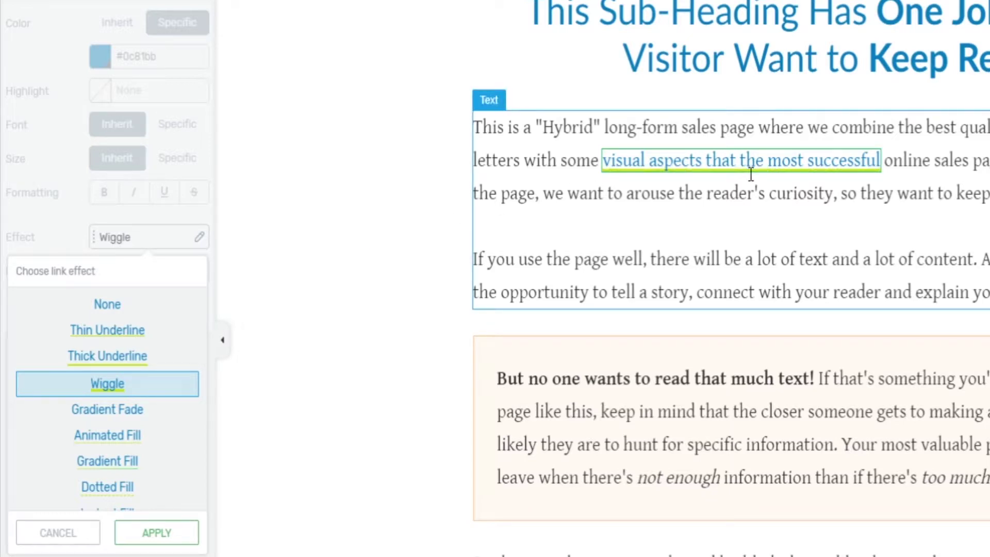
pyautogui.click(119, 419)
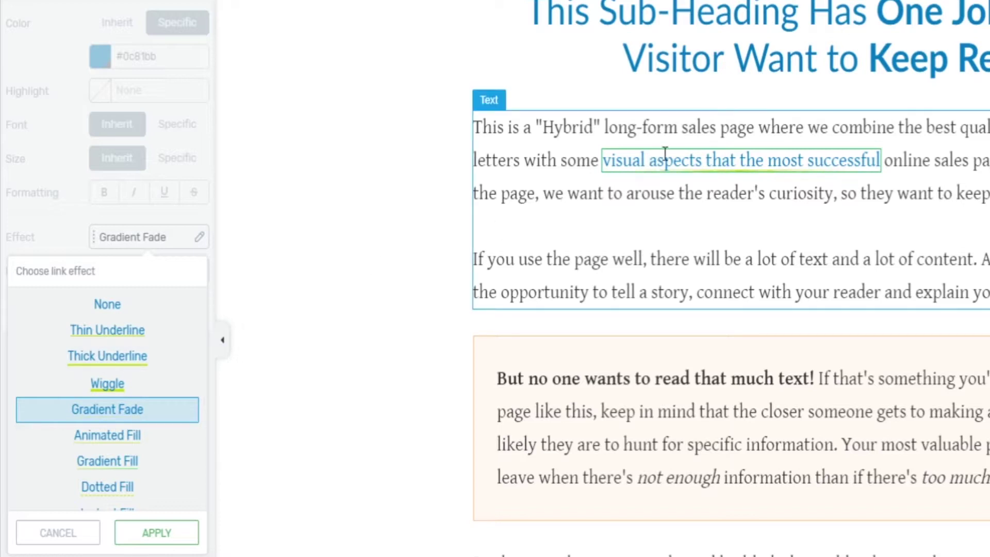
pyautogui.click(563, 191)
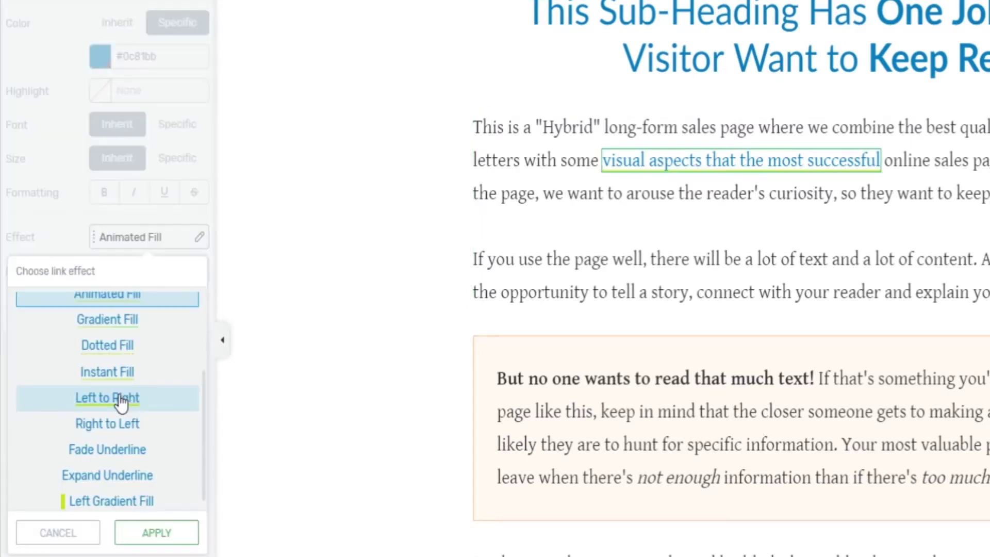
# Select the Left to Right effect for the link and turn off the unsaved-work reminder for this work.
pyautogui.click(106, 398)
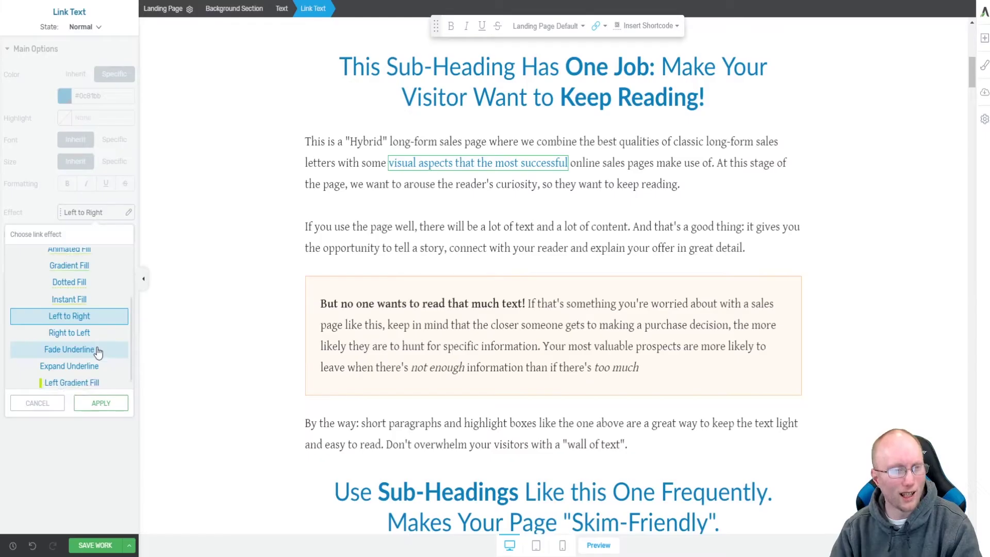
pyautogui.scroll(3, 152, 453)
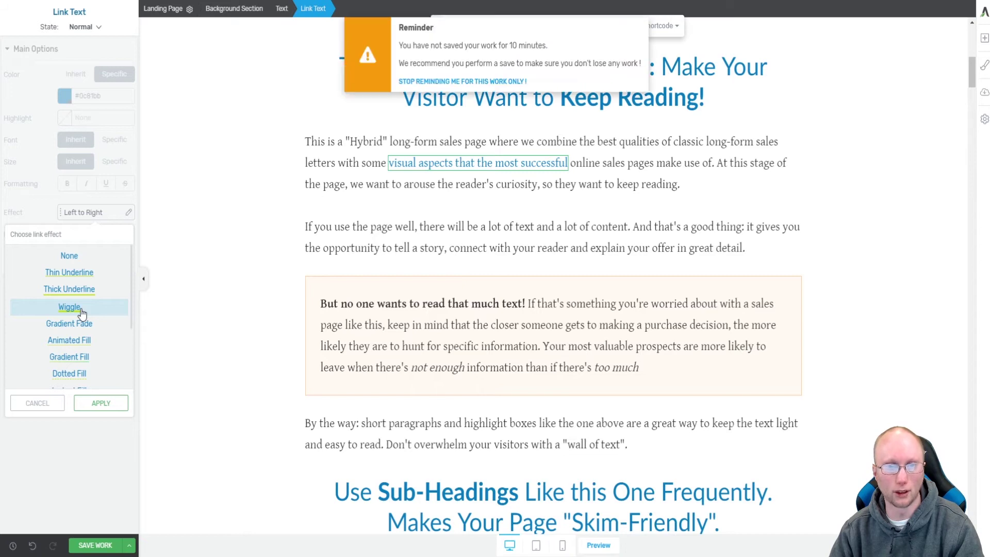
pyautogui.click(433, 81)
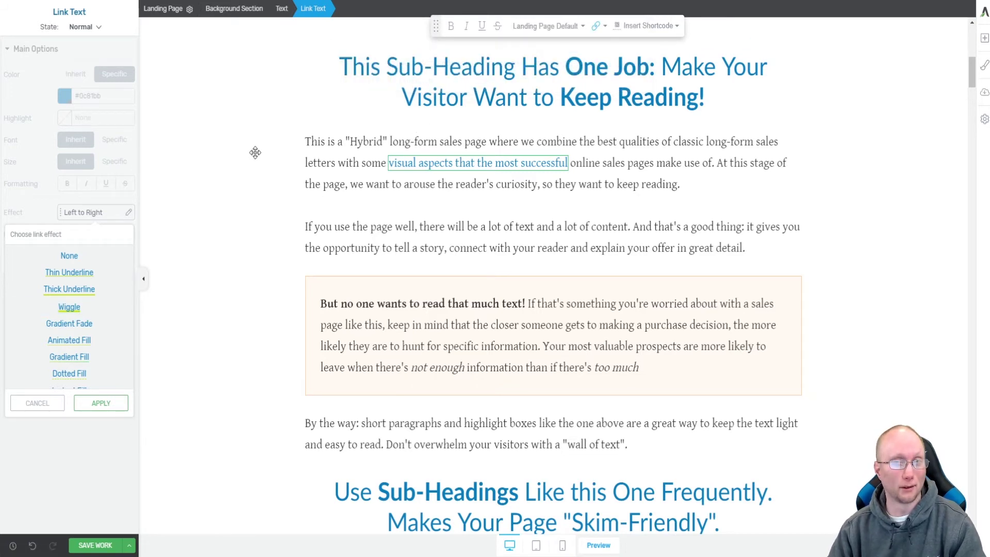